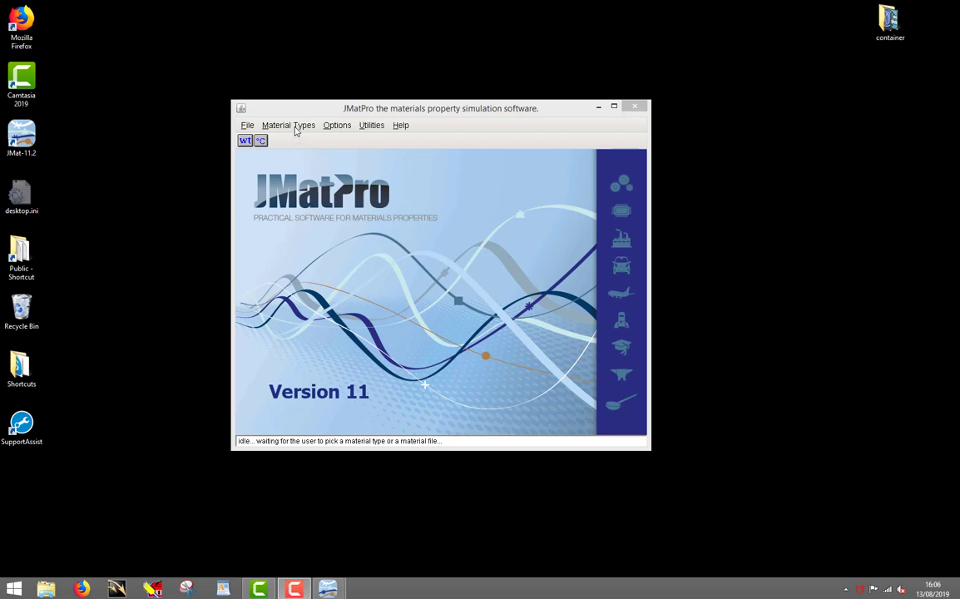
Open the Material Types list to begin a new General Steel material.
{"action": "left_click", "coordinate": [295, 128]}
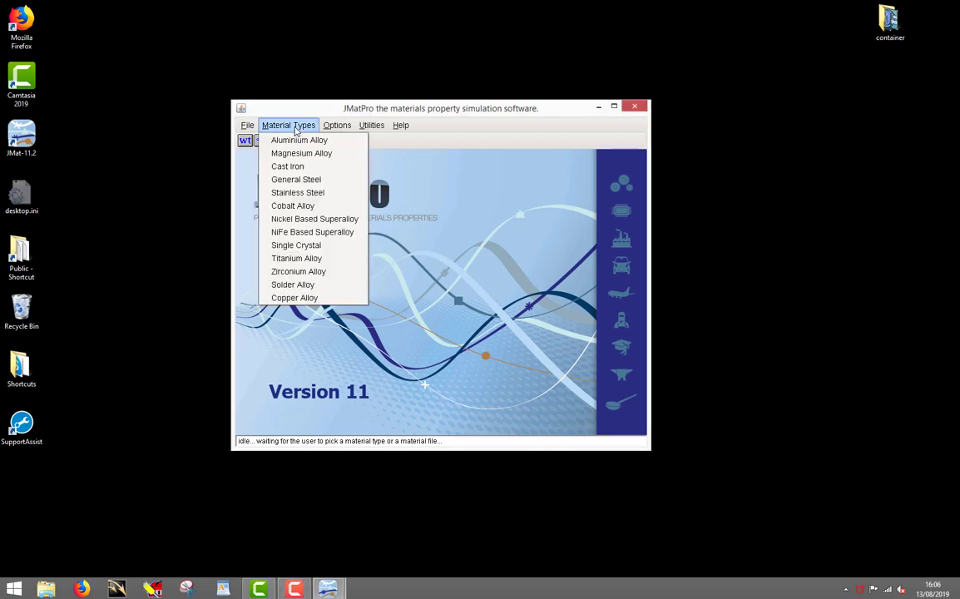
{"action": "left_click", "coordinate": [315, 179]}
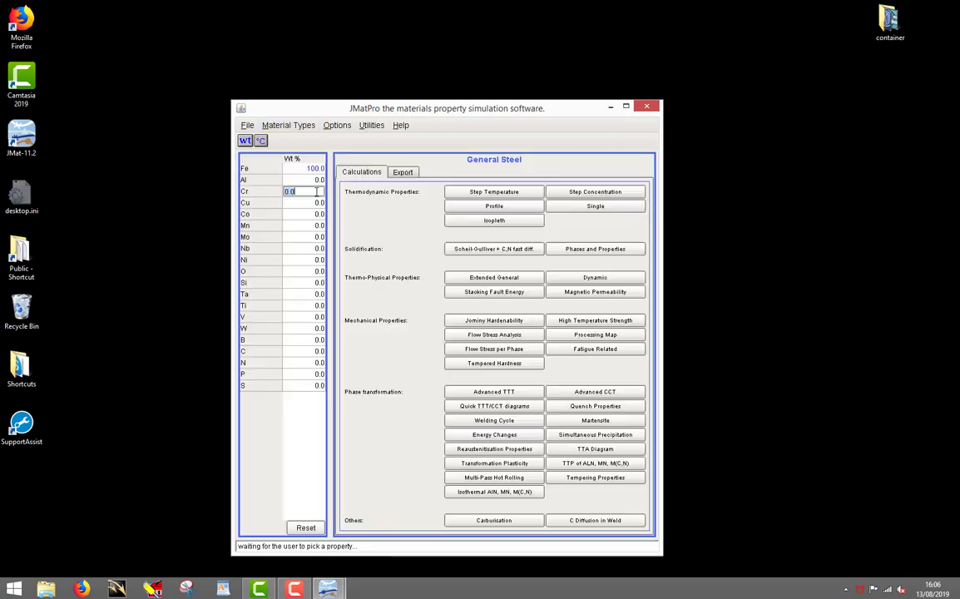
{"action": "double_click", "coordinate": [315, 215]}
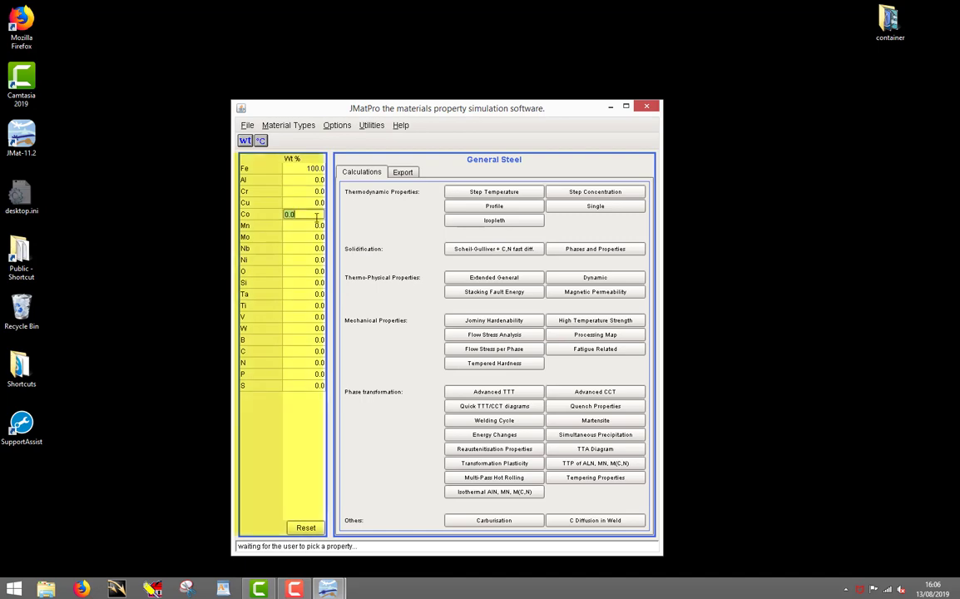
{"action": "double_click", "coordinate": [318, 272]}
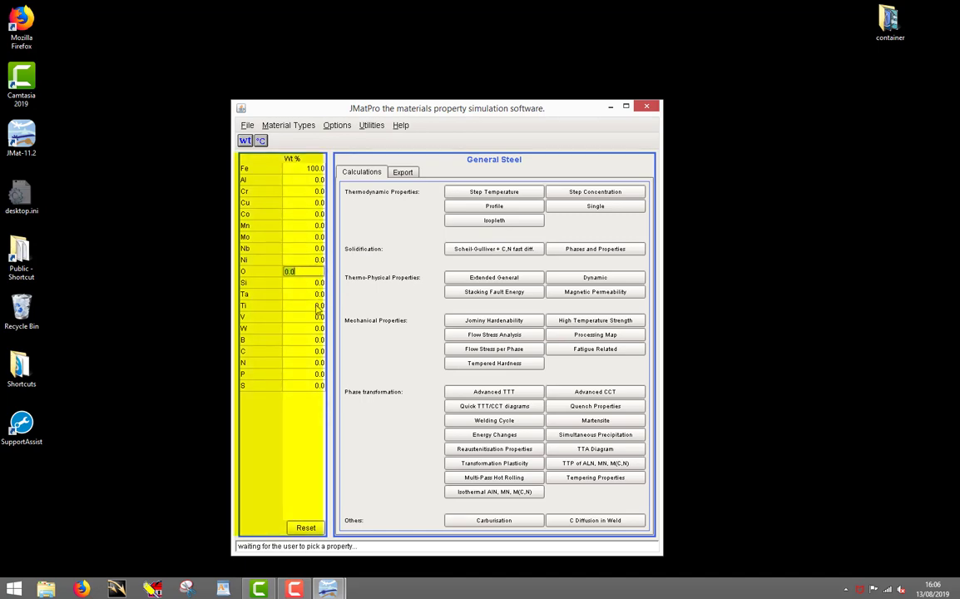
{"action": "double_click", "coordinate": [316, 340]}
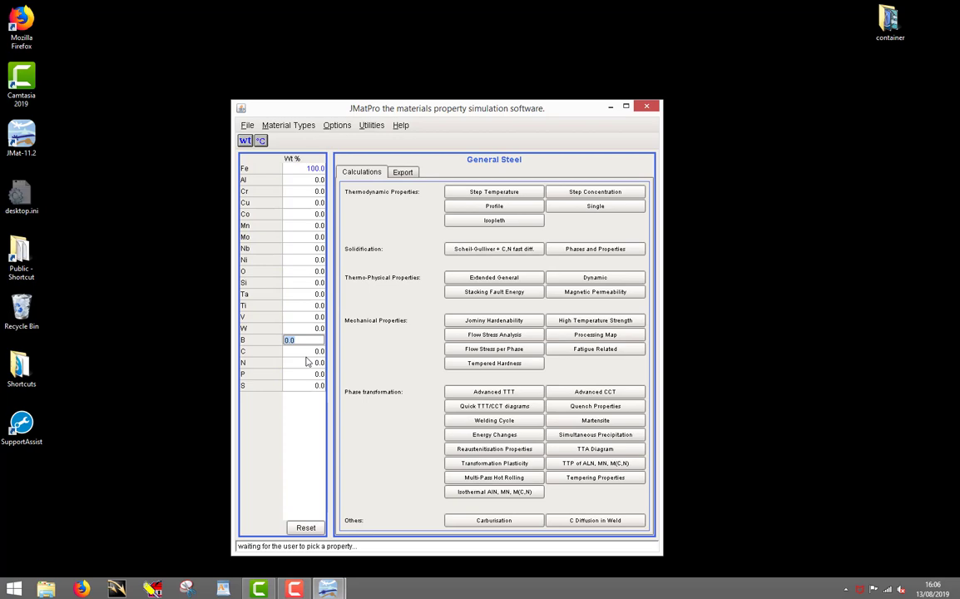
{"action": "double_click", "coordinate": [305, 362]}
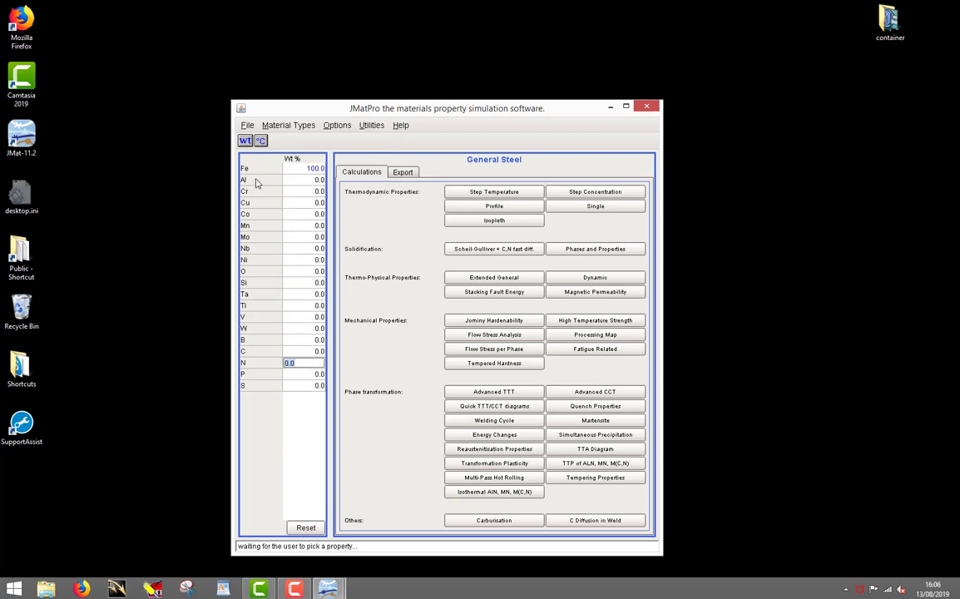
Load the stored 5140 composition: Cr 0.93, Mn 0.68, Si 0.16, C 0.42, P 0.03, S 0.04 wt%.
{"action": "left_click", "coordinate": [248, 127]}
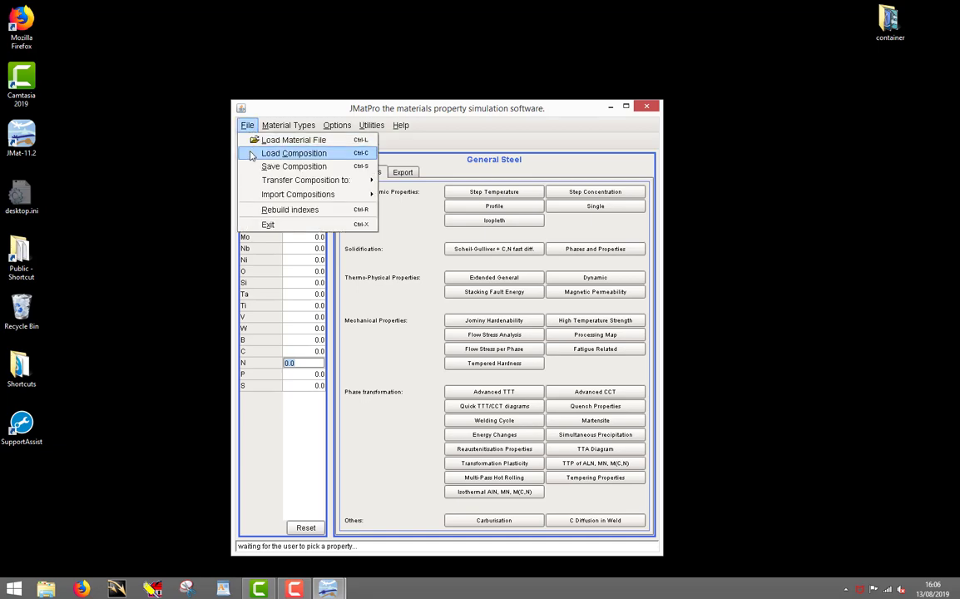
{"action": "left_click", "coordinate": [252, 154]}
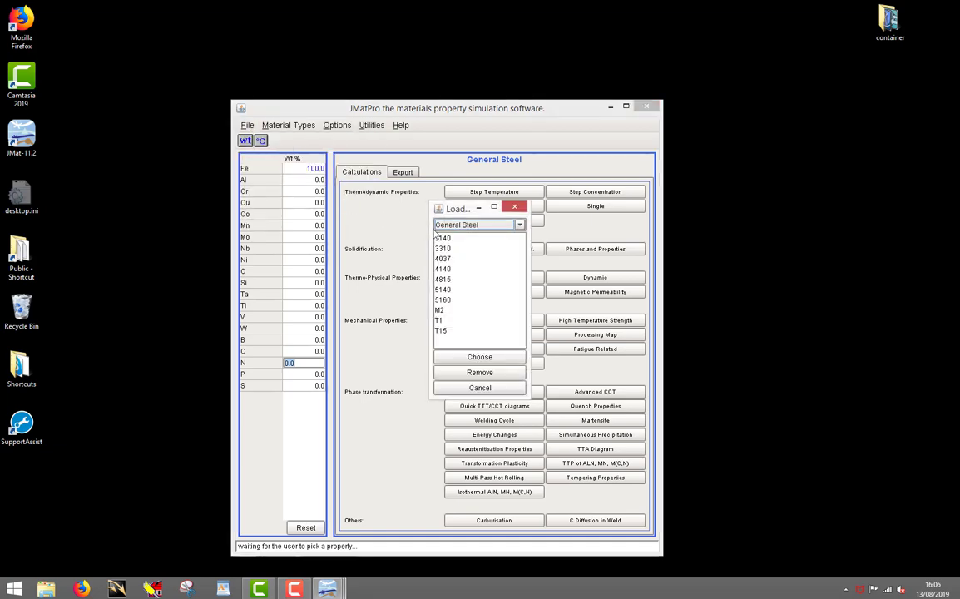
{"action": "left_click", "coordinate": [447, 291]}
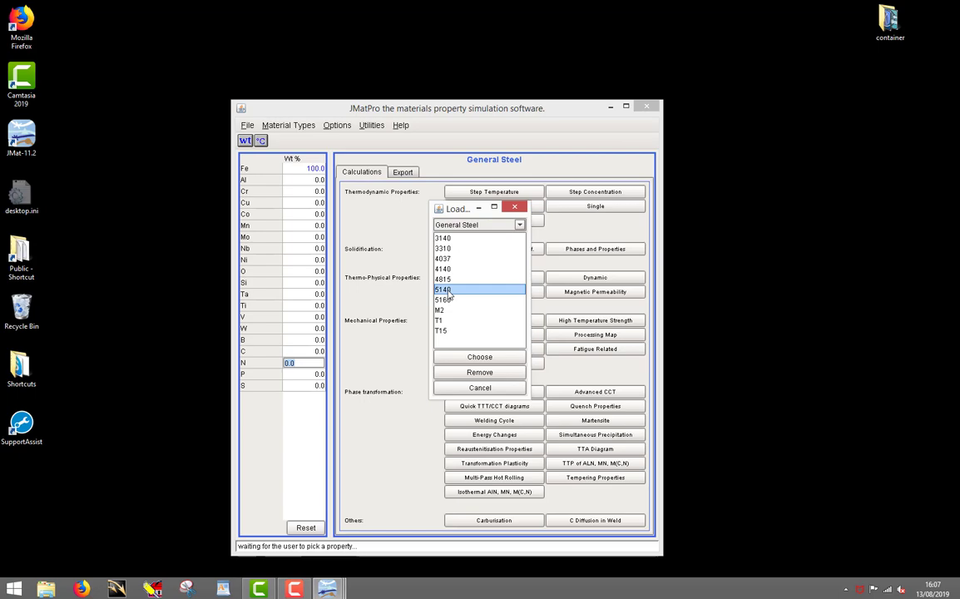
{"action": "left_click", "coordinate": [470, 357]}
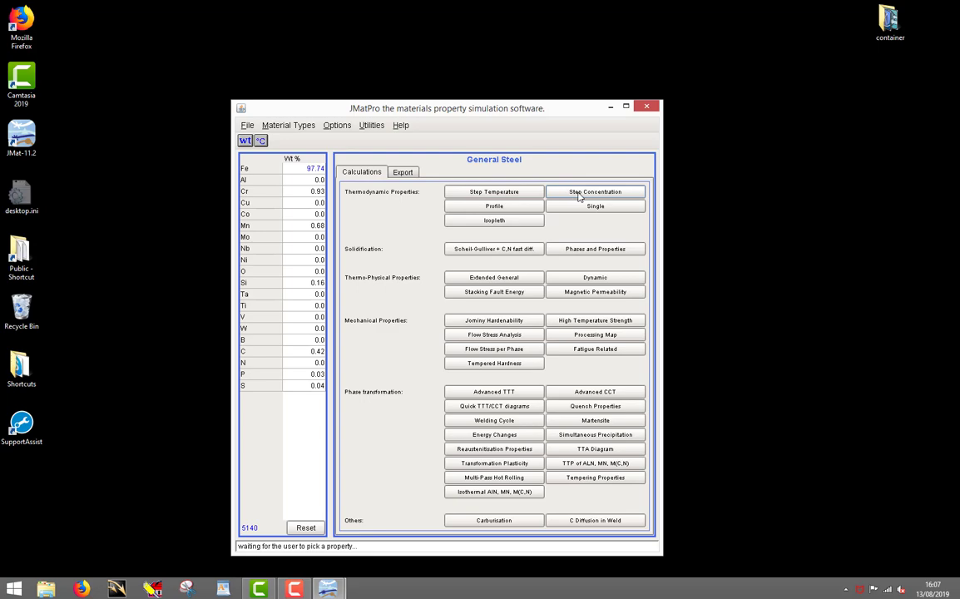
Set a Step Temperature calculation from 1600 to 600 °C in 10° steps and open phase selection.
{"action": "left_click", "coordinate": [522, 194]}
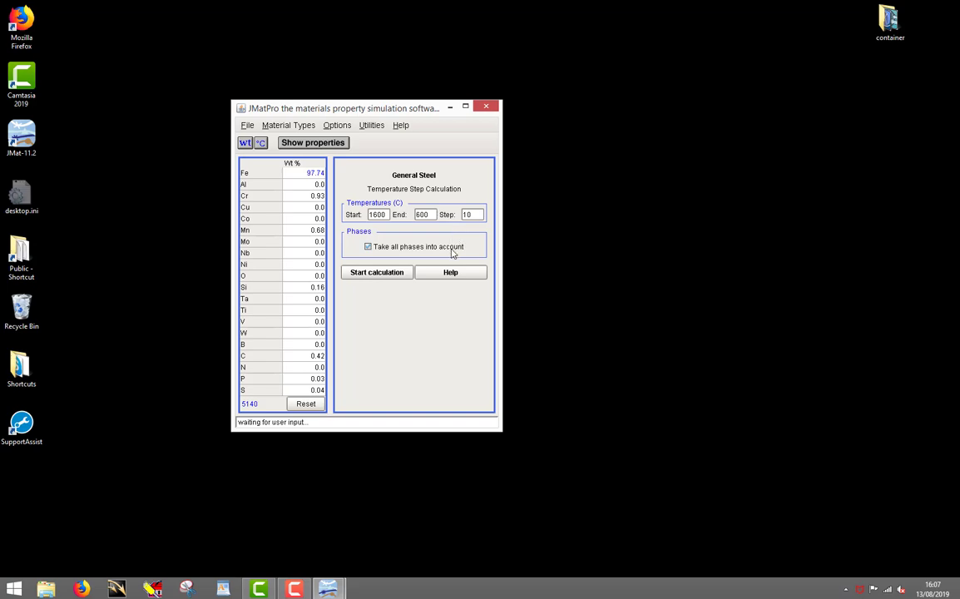
{"action": "left_click", "coordinate": [452, 250]}
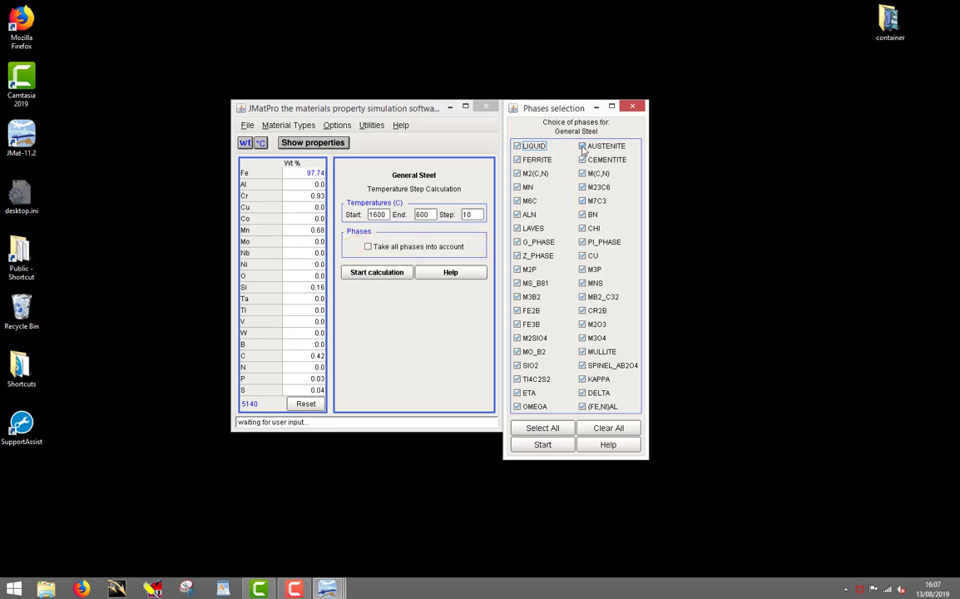
Adjust the Austenite, Cementite and Ferrite phase selections and run the step calculation for phase wt%.
{"action": "left_click", "coordinate": [582, 147]}
{"action": "left_click", "coordinate": [582, 160]}
{"action": "left_click", "coordinate": [518, 159]}
{"action": "left_click", "coordinate": [582, 146]}
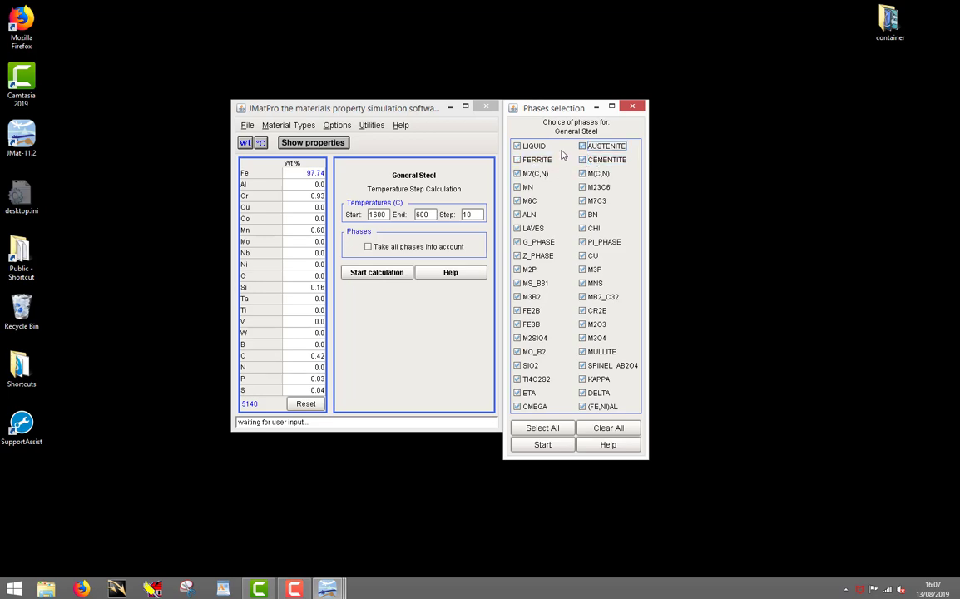
{"action": "left_click", "coordinate": [533, 163]}
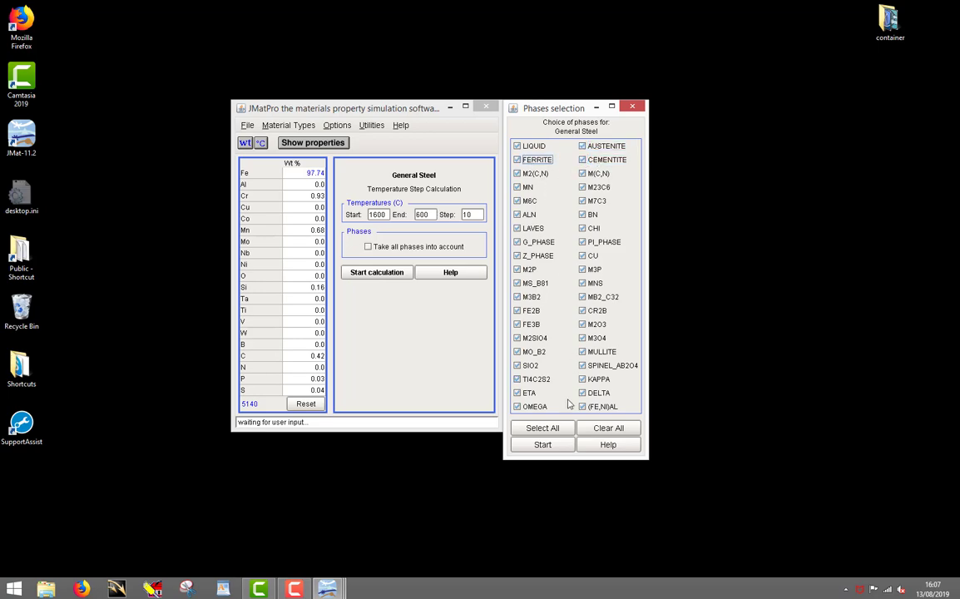
{"action": "left_click", "coordinate": [569, 448]}
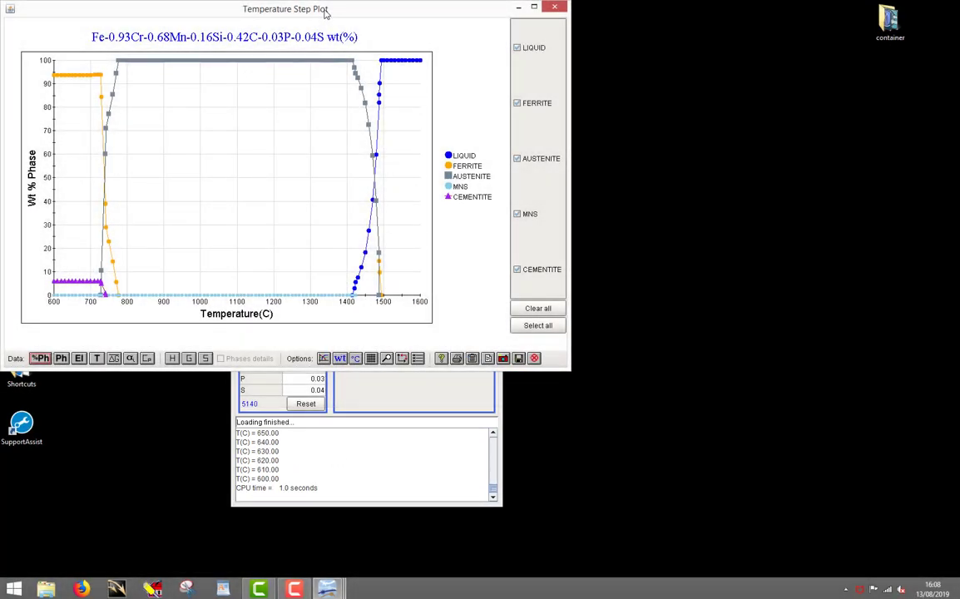
Hide the MnS and Cementite curves and read the Liquid point at 1414.91 °C, 0.0 wt%.
{"action": "left_click_drag", "start_coordinate": [326, 15], "coordinate": [465, 67]}
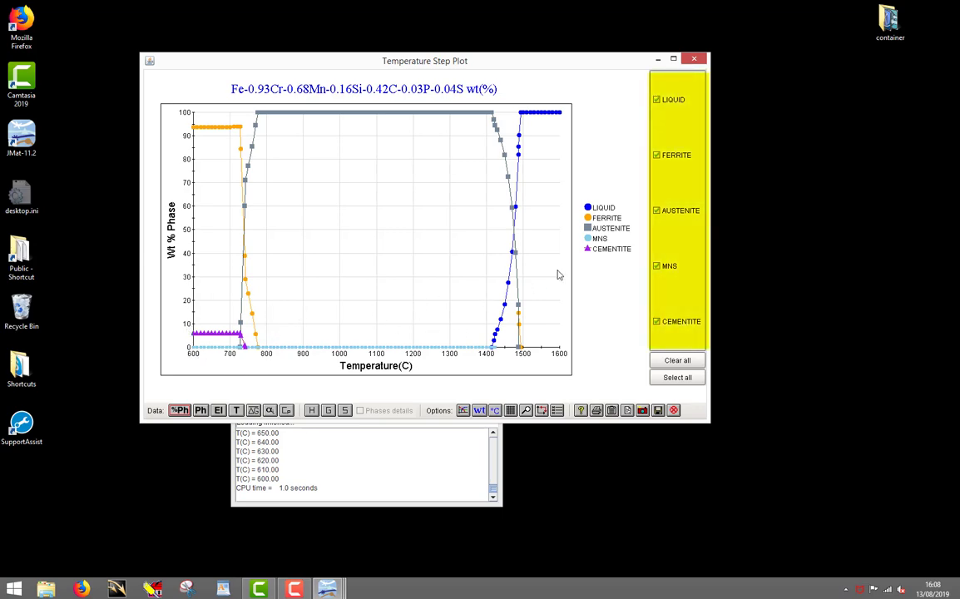
{"action": "left_click", "coordinate": [658, 267]}
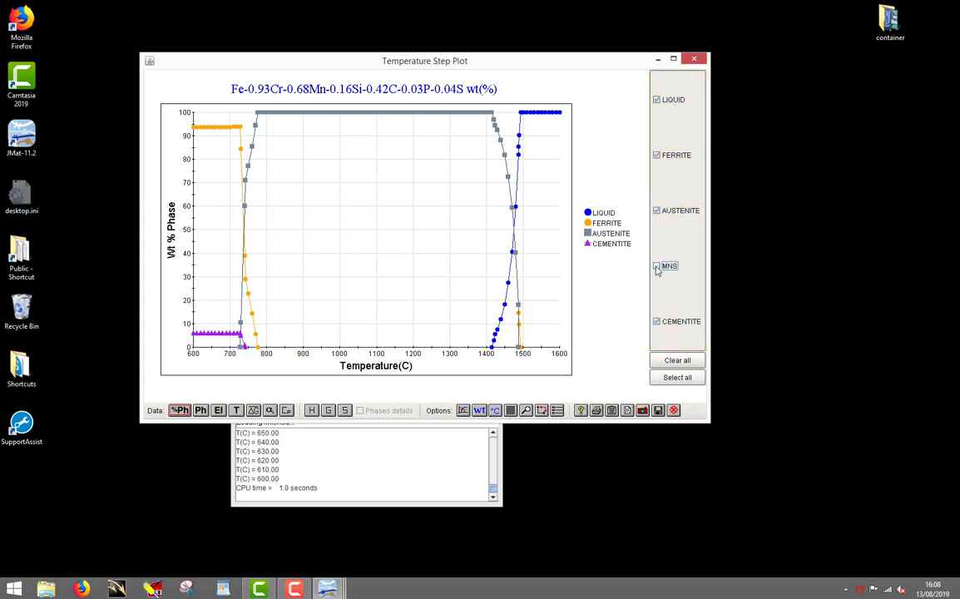
{"action": "left_click", "coordinate": [657, 322]}
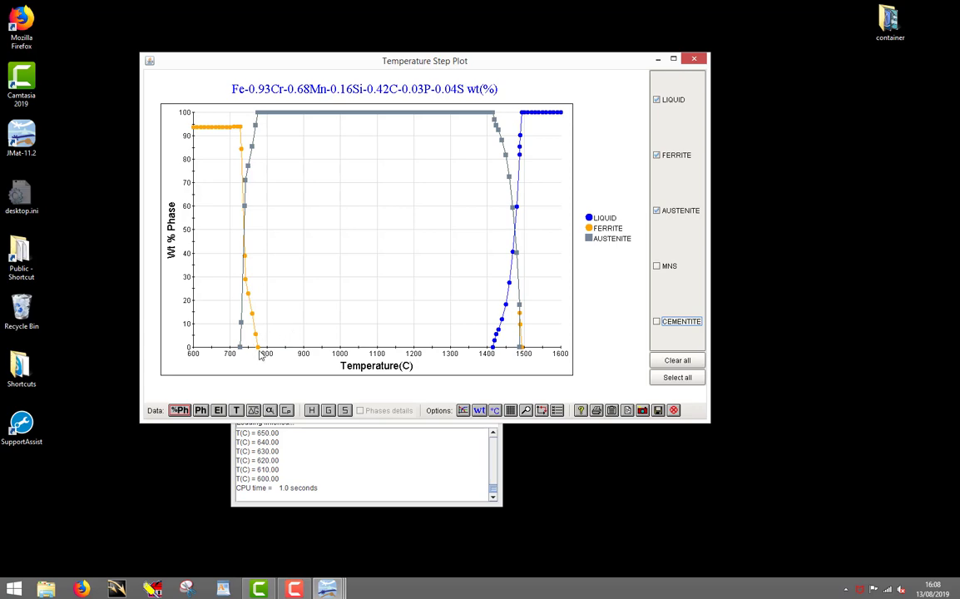
{"action": "left_click", "coordinate": [492, 349]}
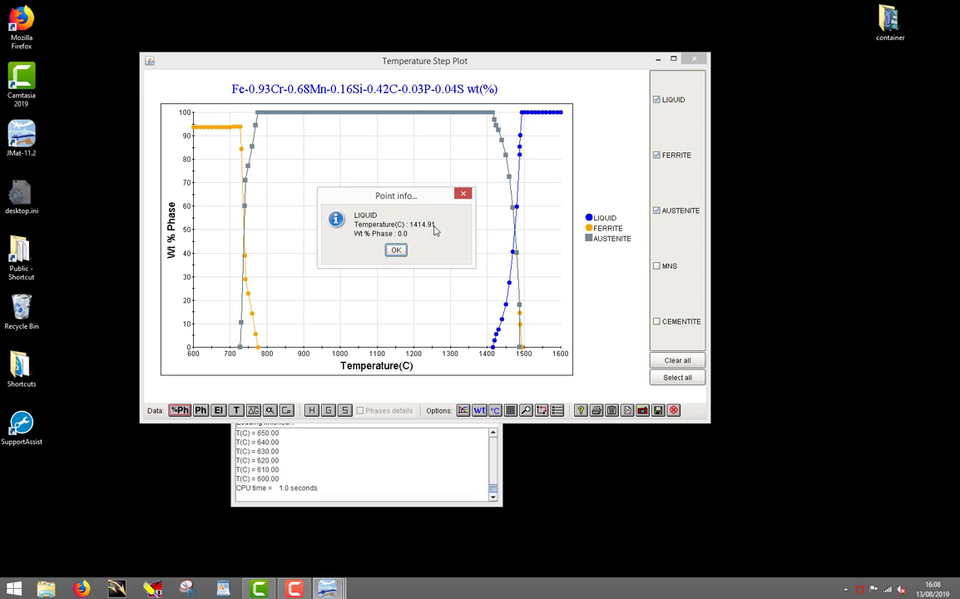
Dismiss the Point info readout for the Liquid point.
{"action": "left_click", "coordinate": [396, 251]}
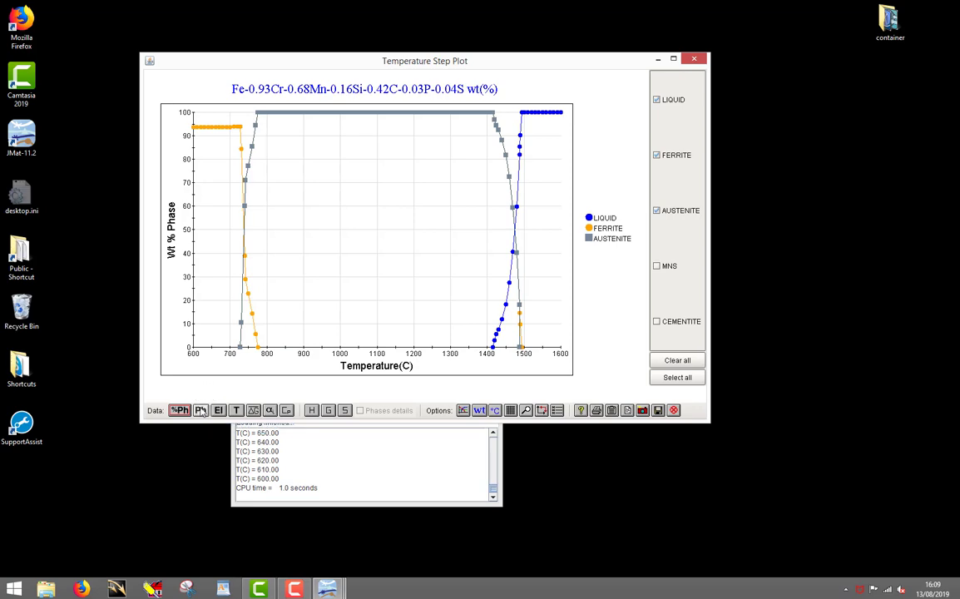
Plot Austenite's element composition against temperature and hide Fe so Cr, Mn, Si and C show.
{"action": "left_click", "coordinate": [201, 411]}
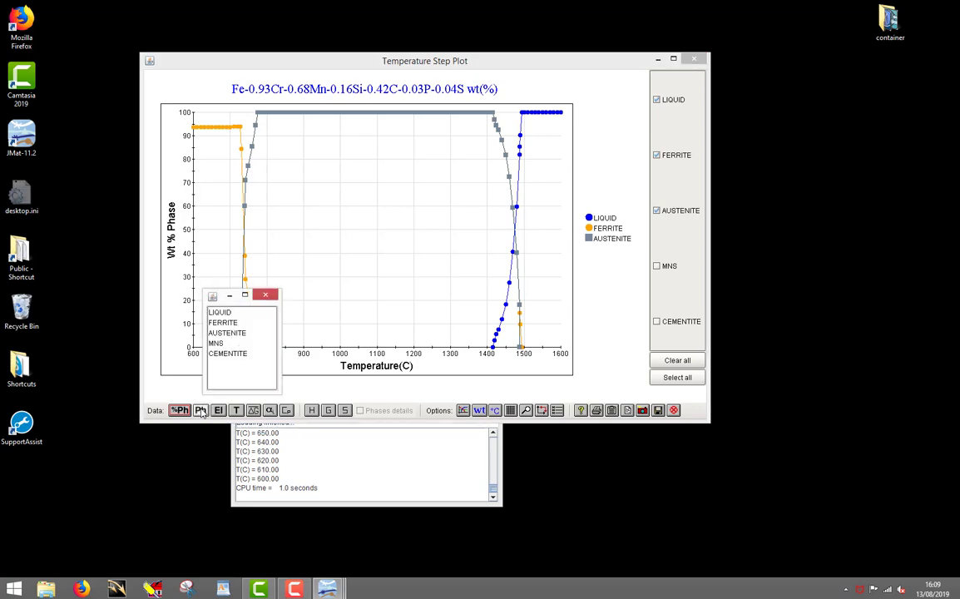
{"action": "left_click", "coordinate": [224, 333]}
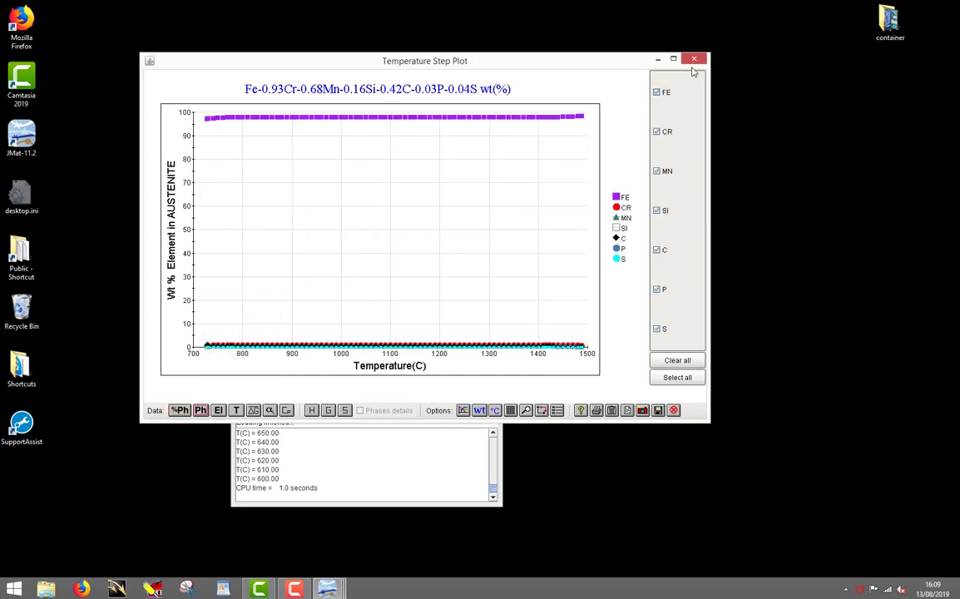
{"action": "left_click", "coordinate": [657, 92]}
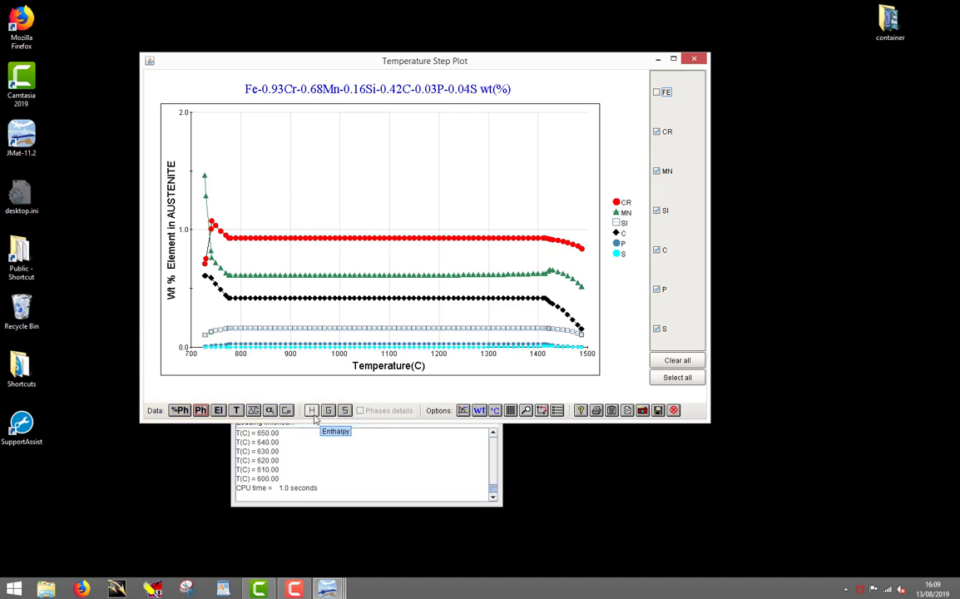
Plot total enthalpy in J/g against temperature, briefly checking the per-phase breakdown.
{"action": "left_click", "coordinate": [313, 415]}
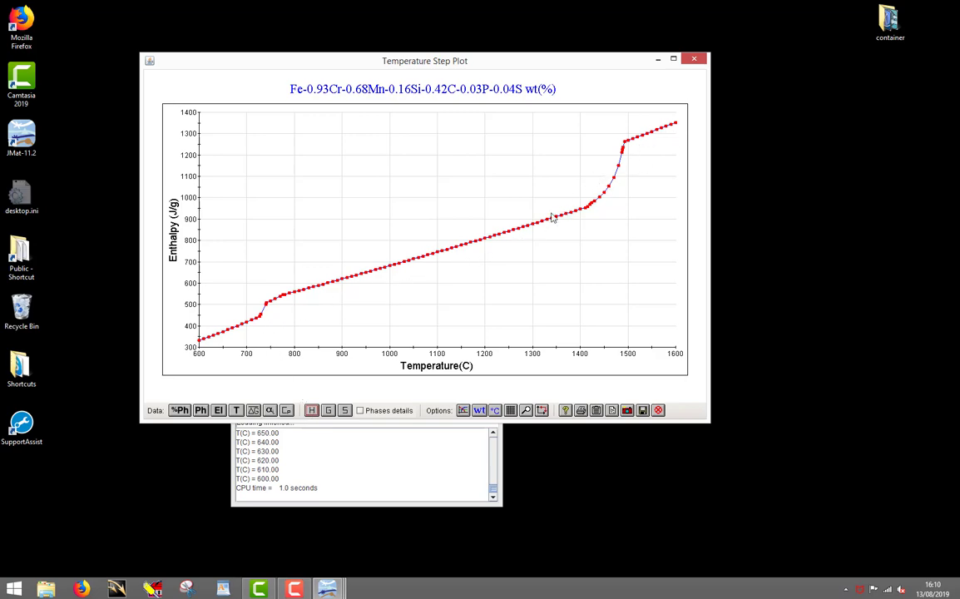
{"action": "left_click", "coordinate": [368, 413]}
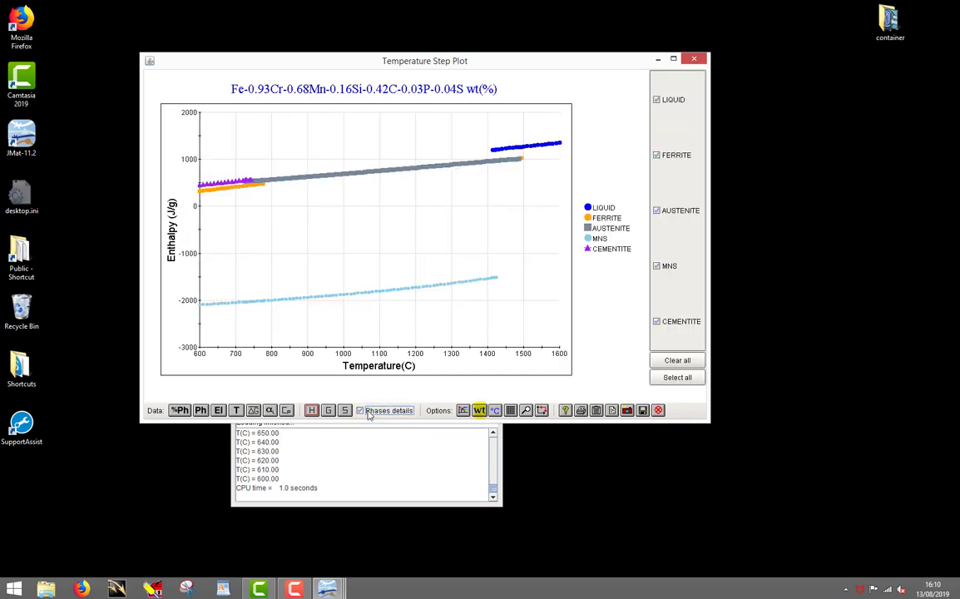
{"action": "left_click", "coordinate": [369, 413]}
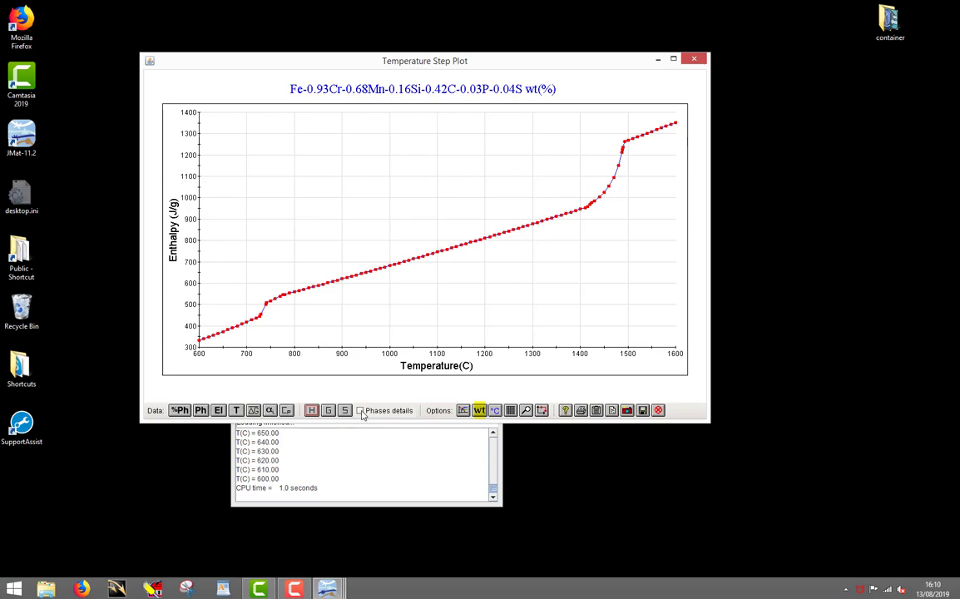
{"action": "left_click", "coordinate": [483, 416]}
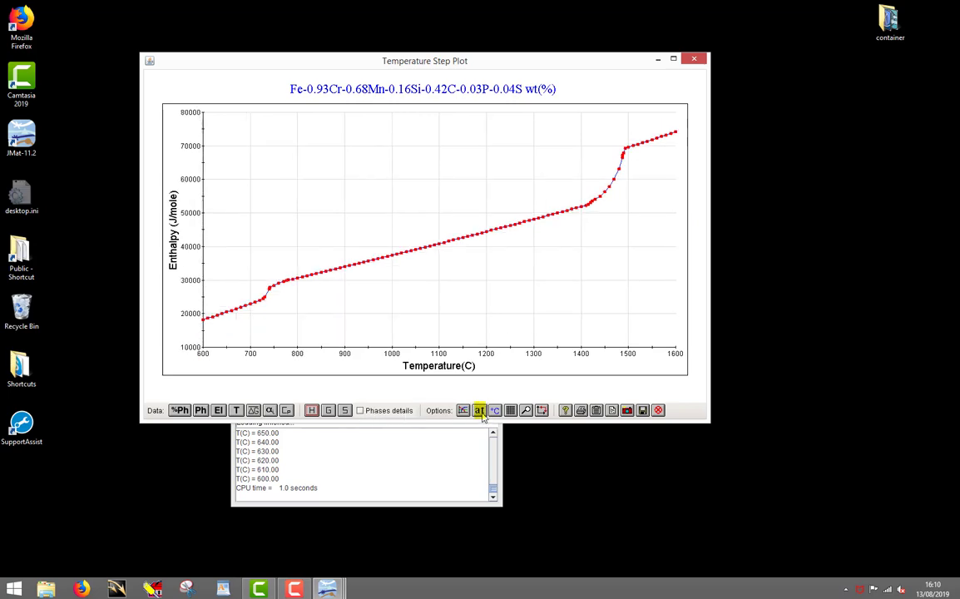
{"action": "left_click", "coordinate": [483, 416]}
{"action": "left_click", "coordinate": [482, 416]}
{"action": "left_click", "coordinate": [480, 412]}
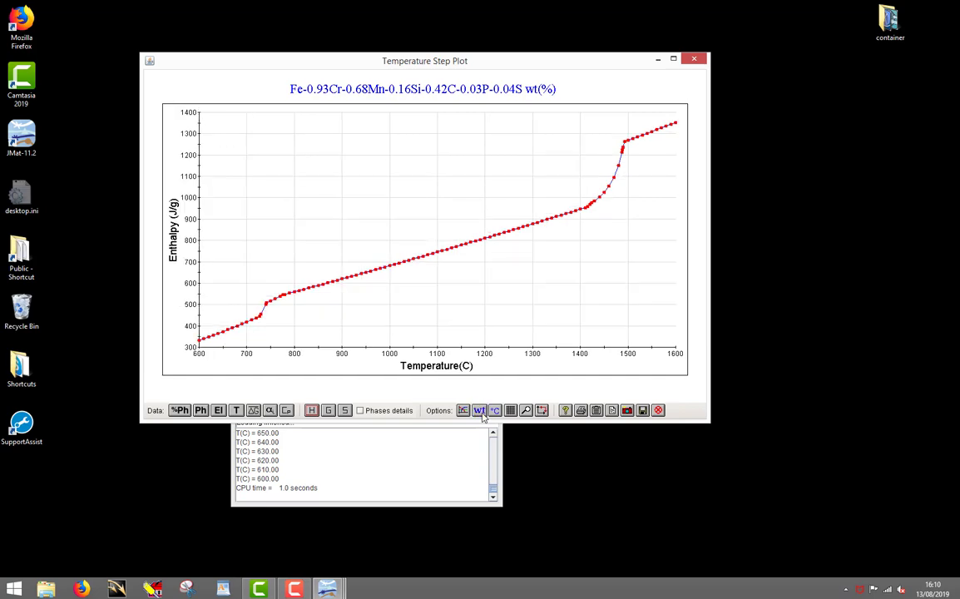